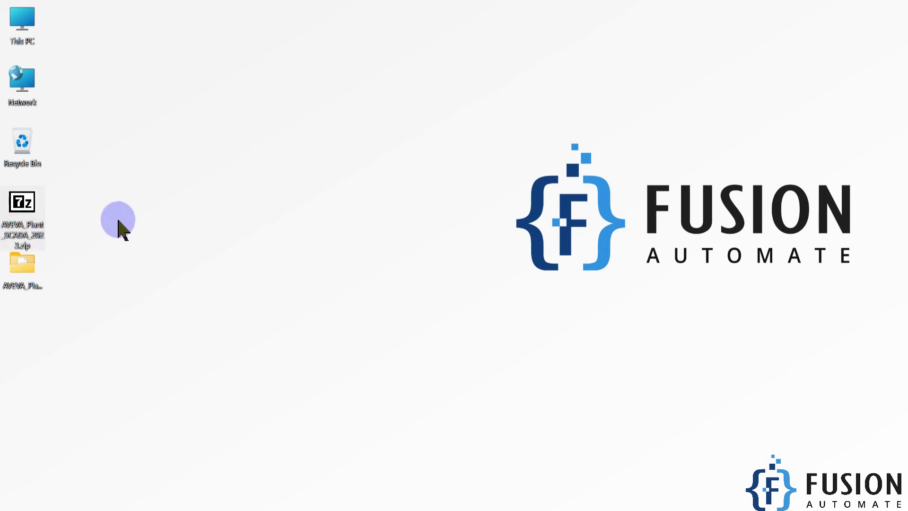
Step: Open the extracted AVEVA_Plant_SCADA_2023 folder, maximize it, and run Launch.exe
drag(117, 189, 24, 242)
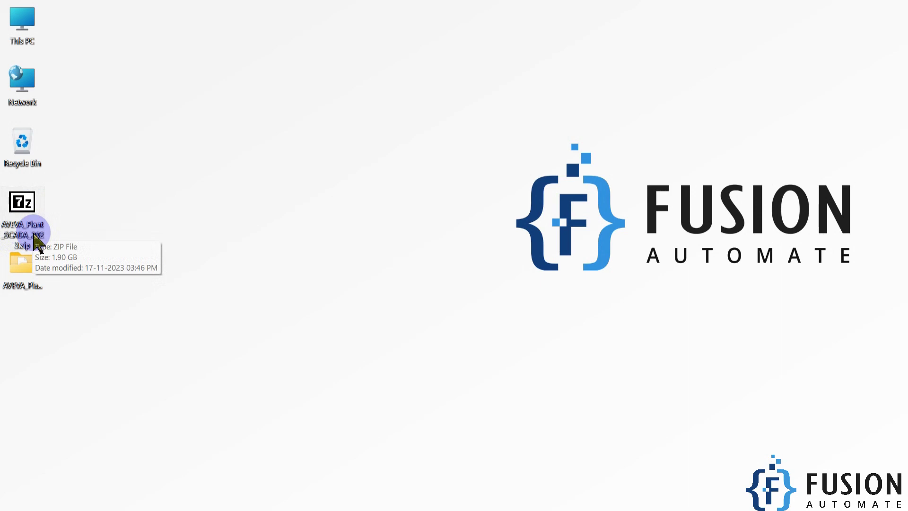
click(24, 272)
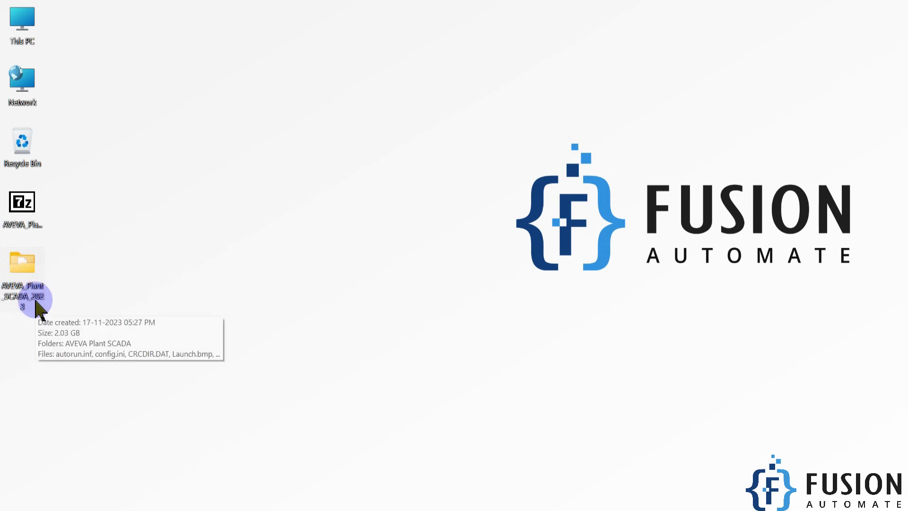
double_click(31, 284)
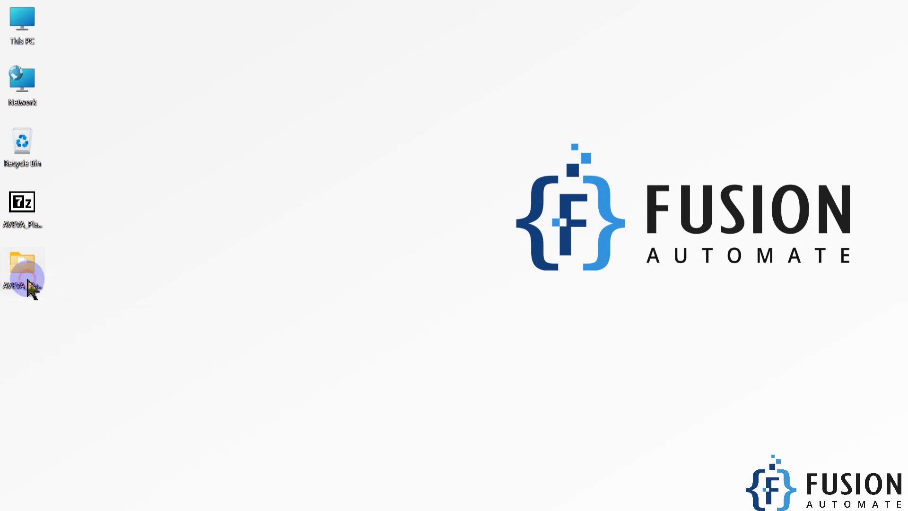
double_click(306, 87)
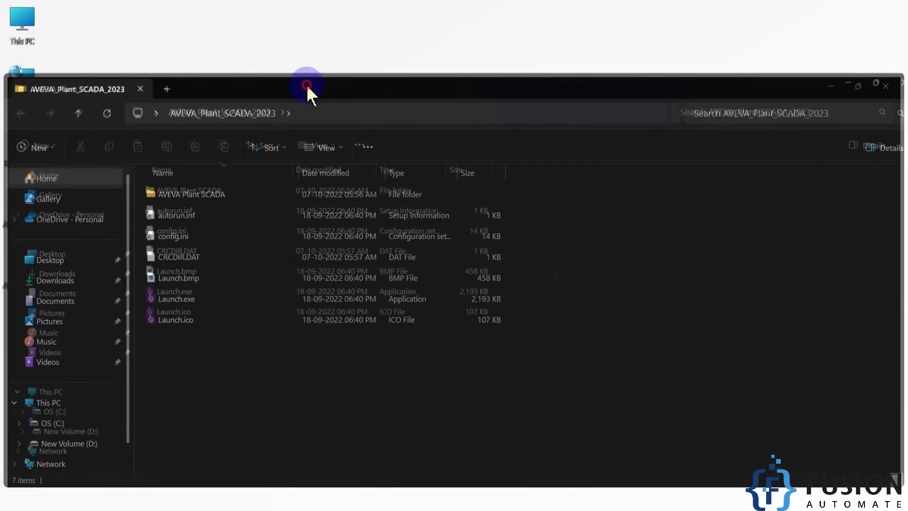
click(196, 220)
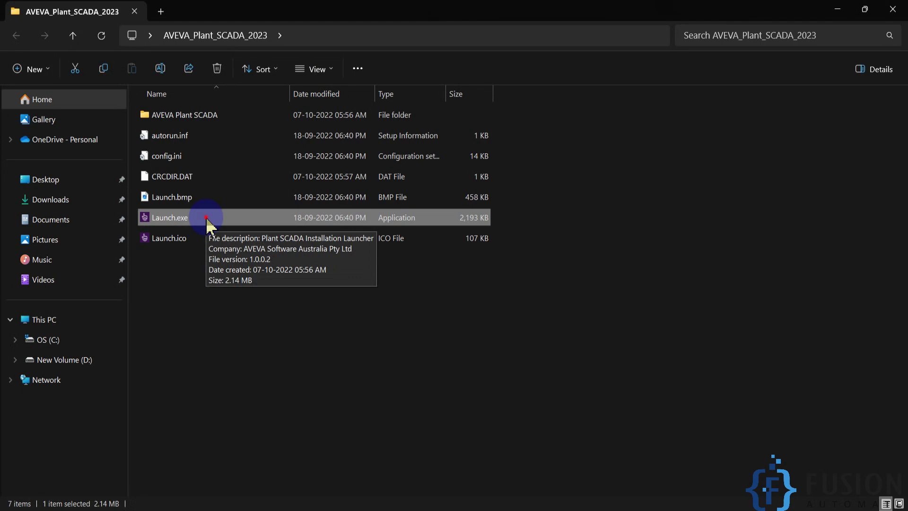
double_click(206, 218)
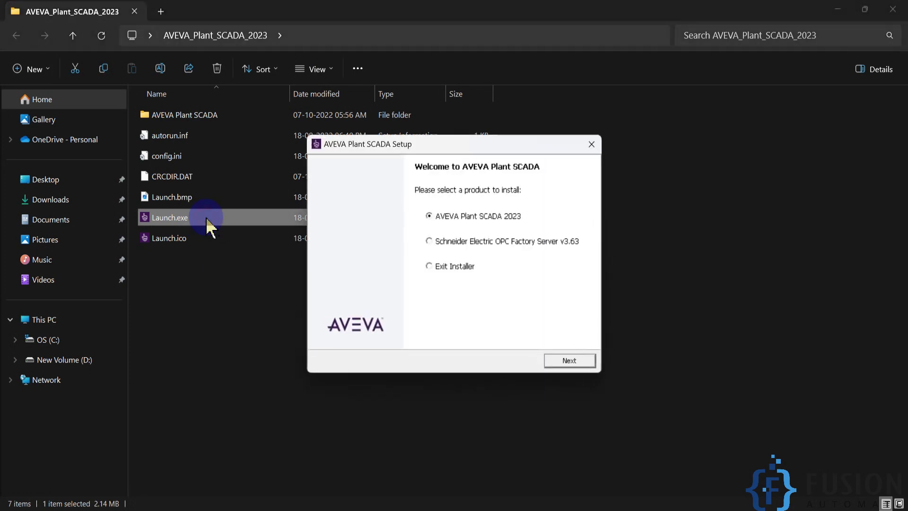
Step: Close File Explorer, move the setup dialog aside, and choose AVEVA Plant SCADA 2023 to install
click(891, 10)
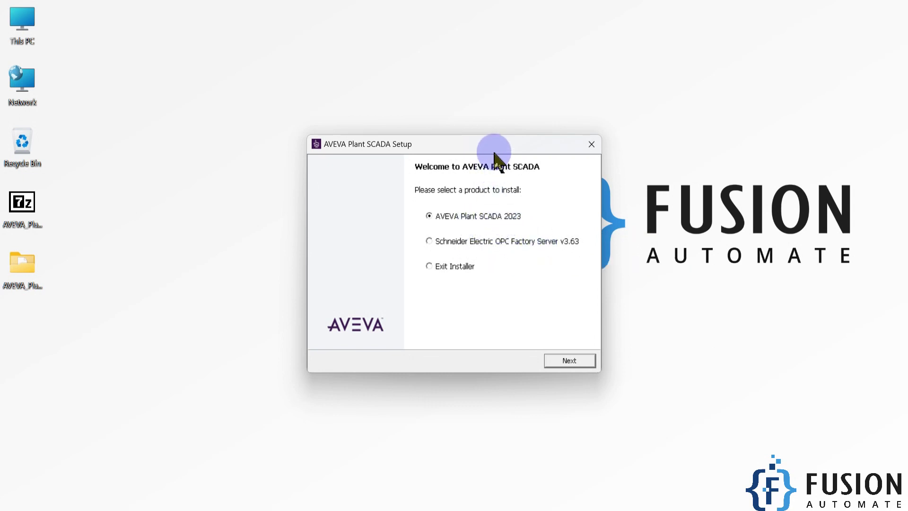
drag(494, 152, 393, 134)
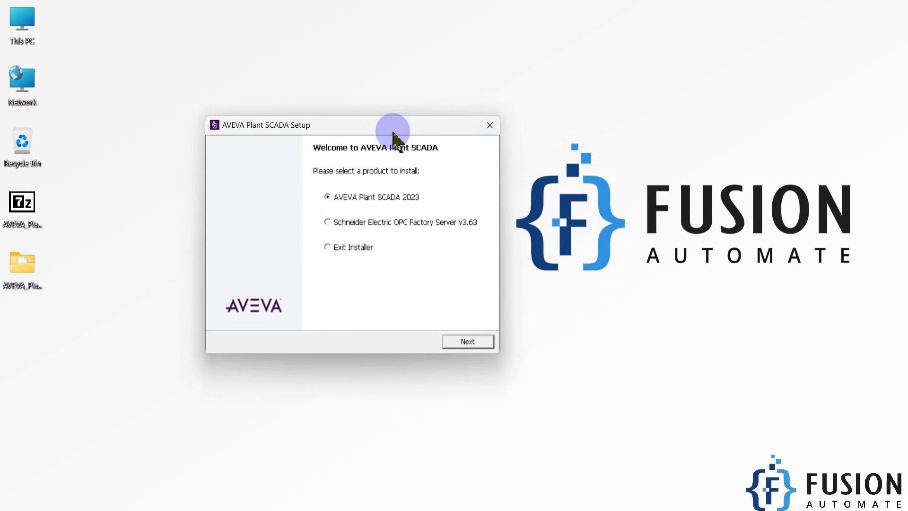
click(361, 195)
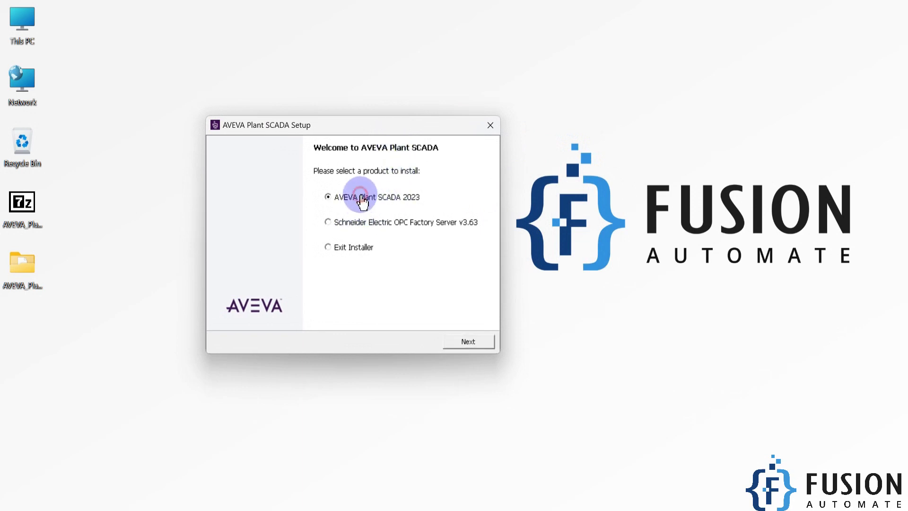
click(469, 343)
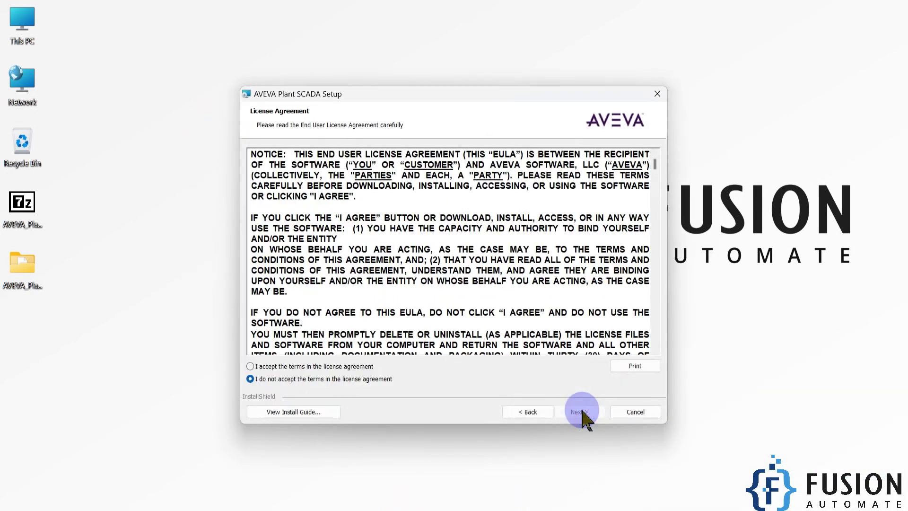
Step: Accept the license terms and keep Development Workstation as this computer's role
click(298, 369)
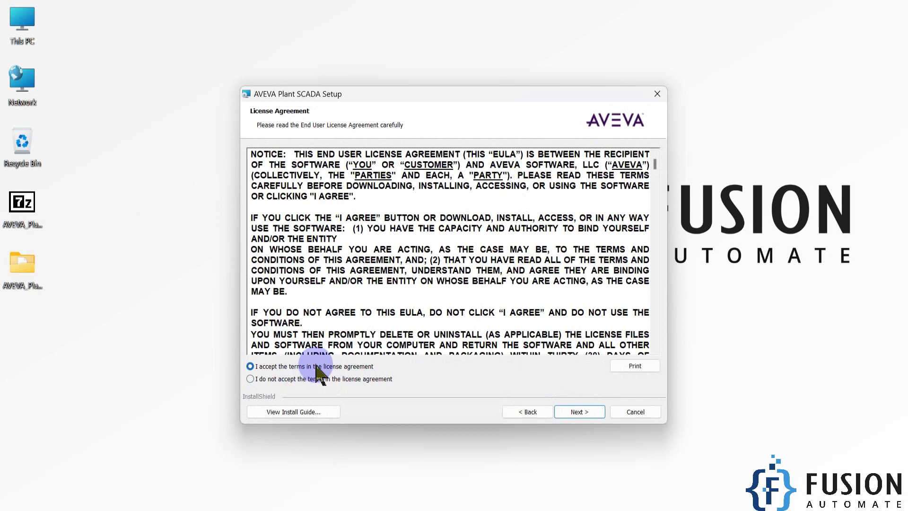
click(586, 412)
click(585, 413)
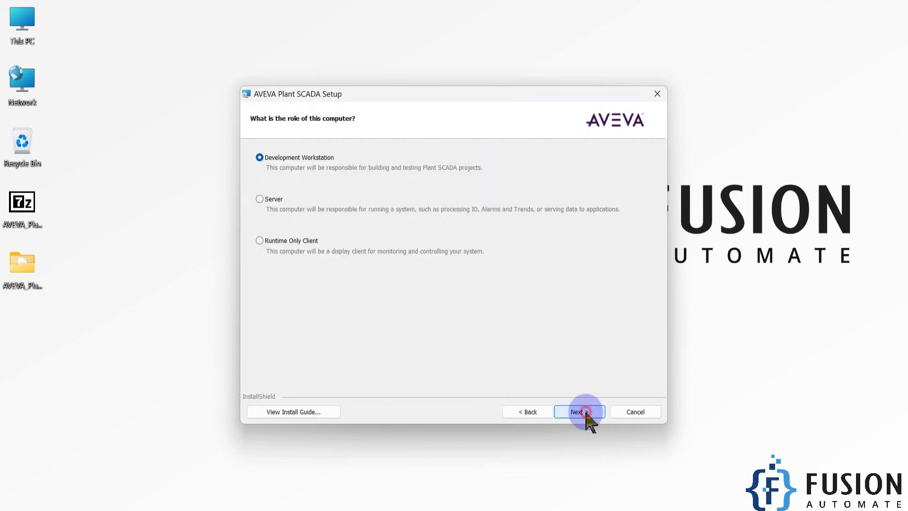
click(303, 163)
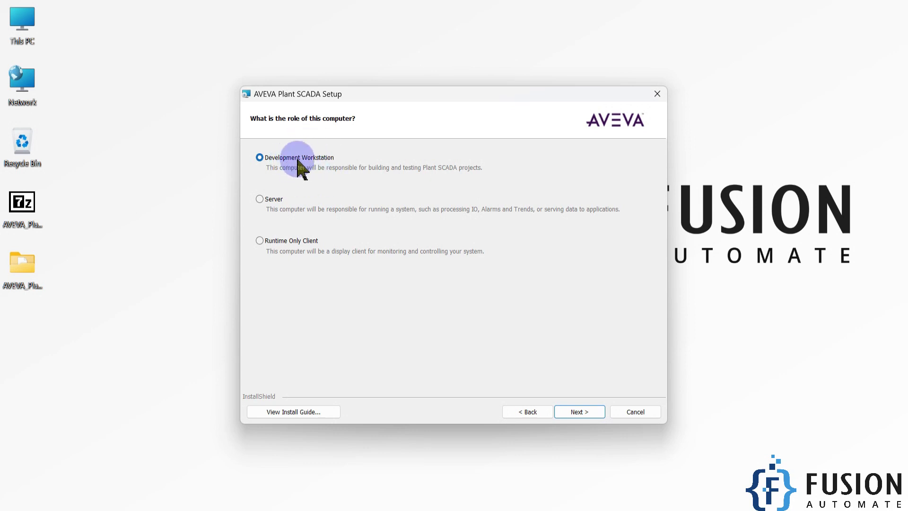
click(578, 413)
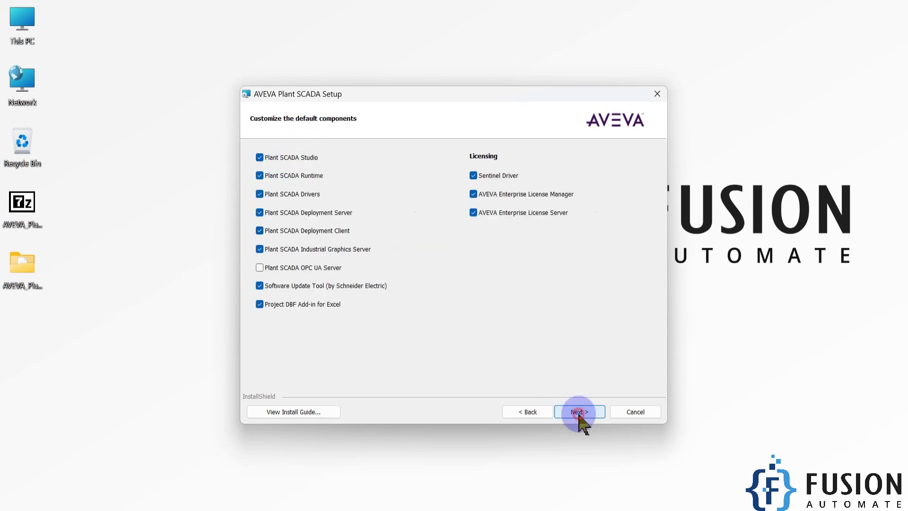
Step: Add Plant SCADA OPC UA Server to the default components and continue
click(317, 270)
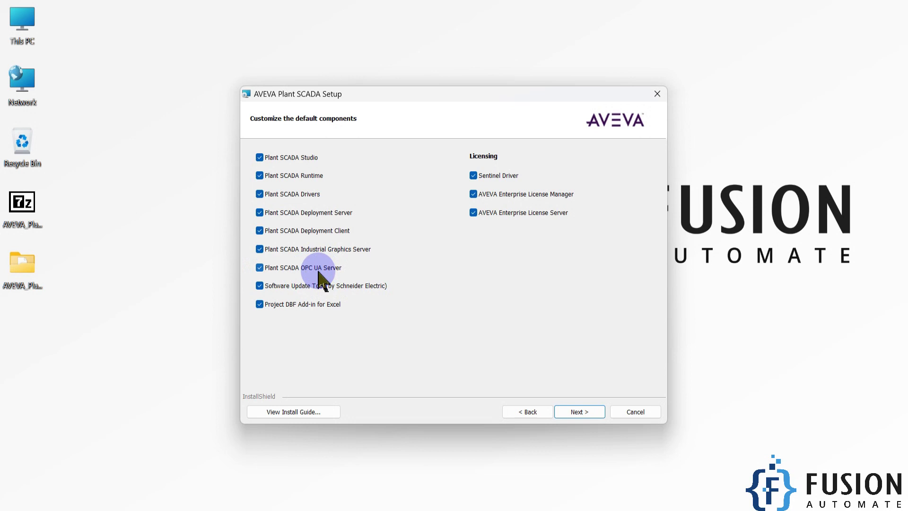
click(318, 272)
click(316, 272)
click(577, 412)
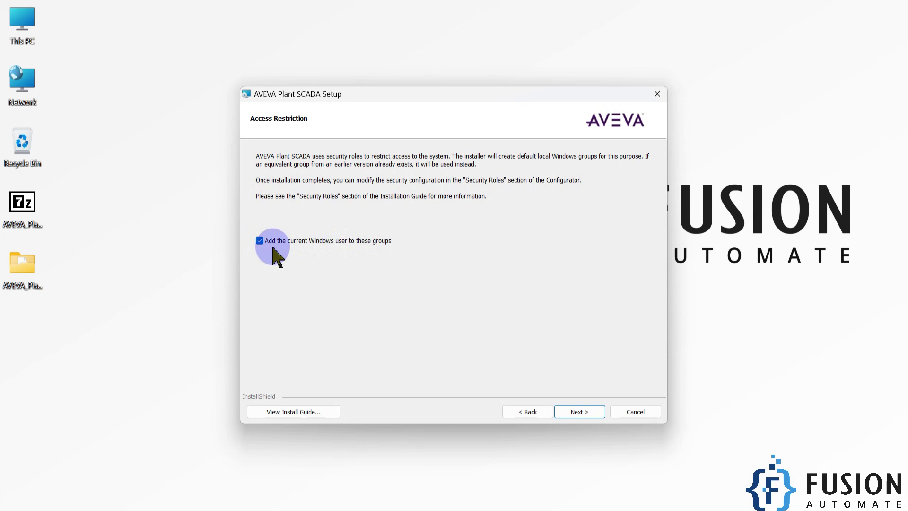
Step: Keep the current Windows user in the security groups and allow Windows Firewall modification
click(575, 412)
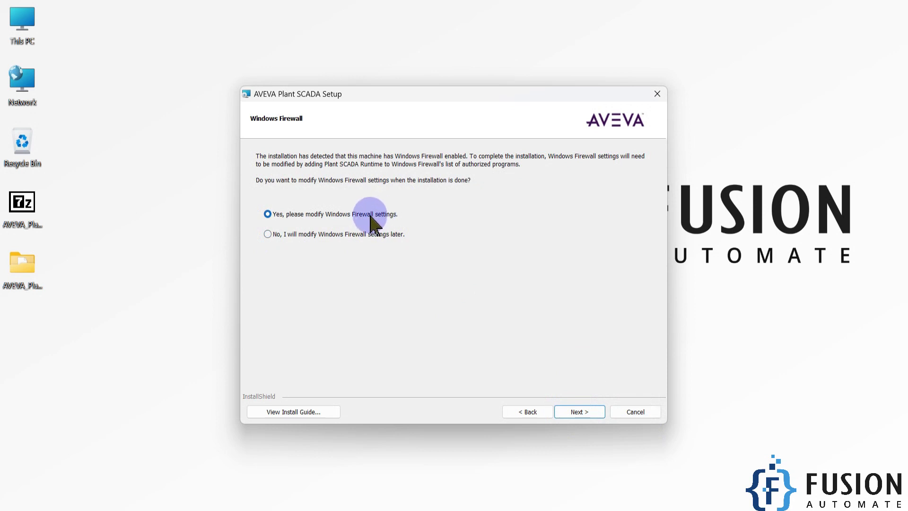
click(580, 413)
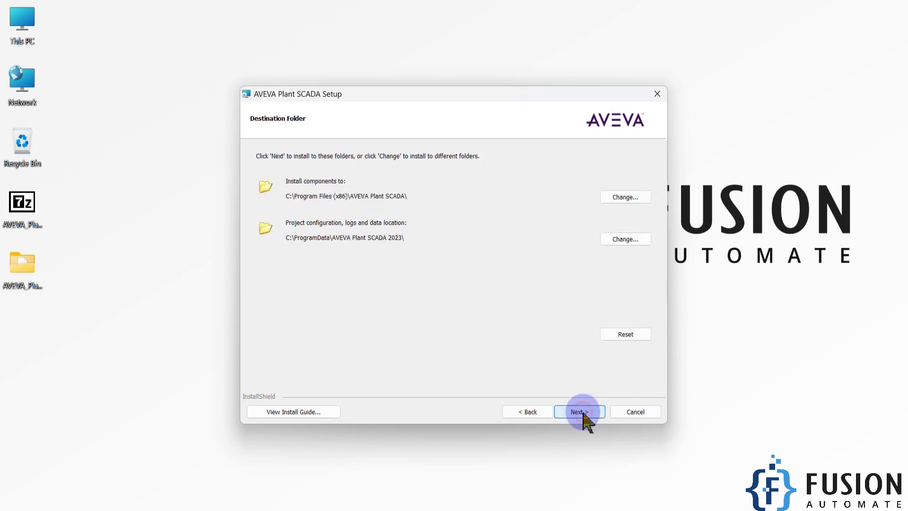
Step: Change the program install folder path from drive C to drive D
click(622, 199)
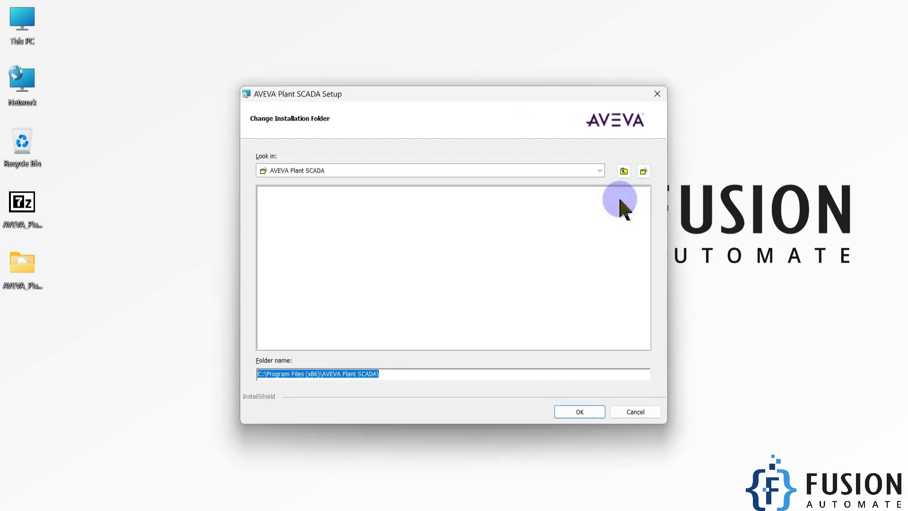
click(259, 374)
key(BackSpace)
text(D)
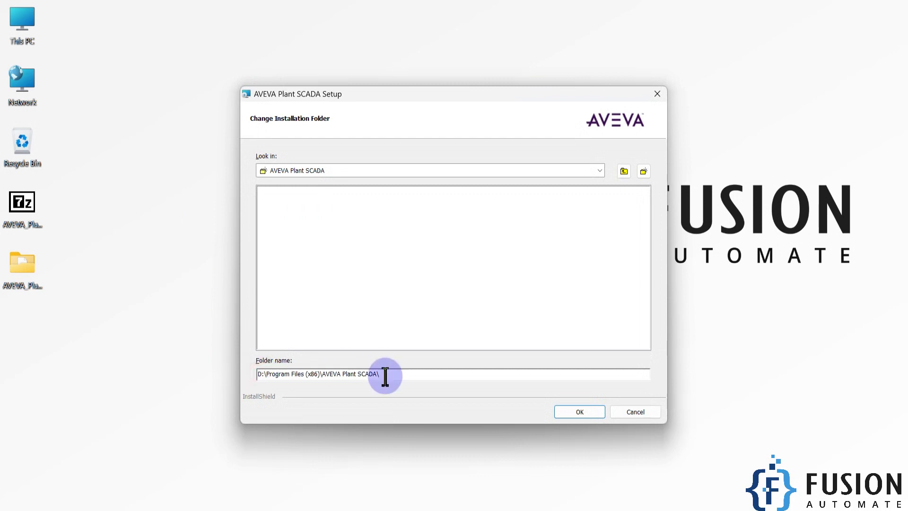
click(585, 412)
Step: Move the configuration, logs and data folder to drive D and accept both paths
click(621, 238)
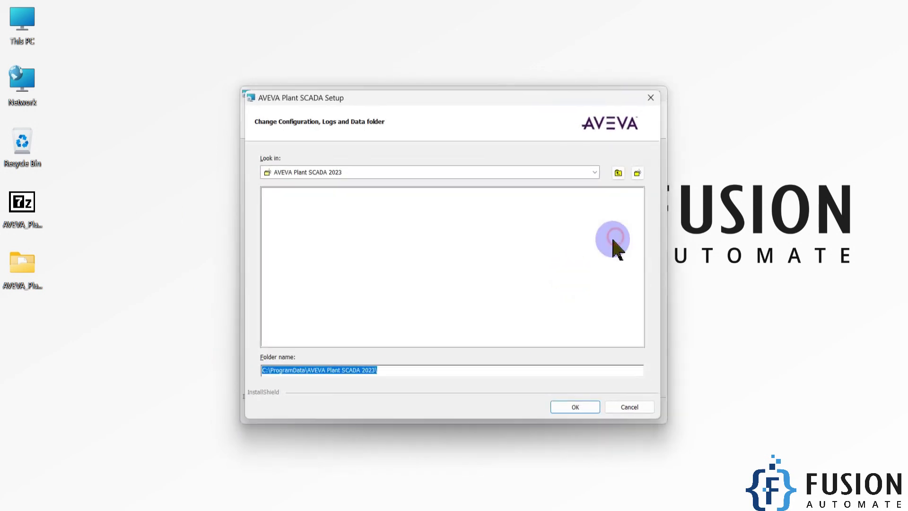
click(261, 374)
key(BackSpace)
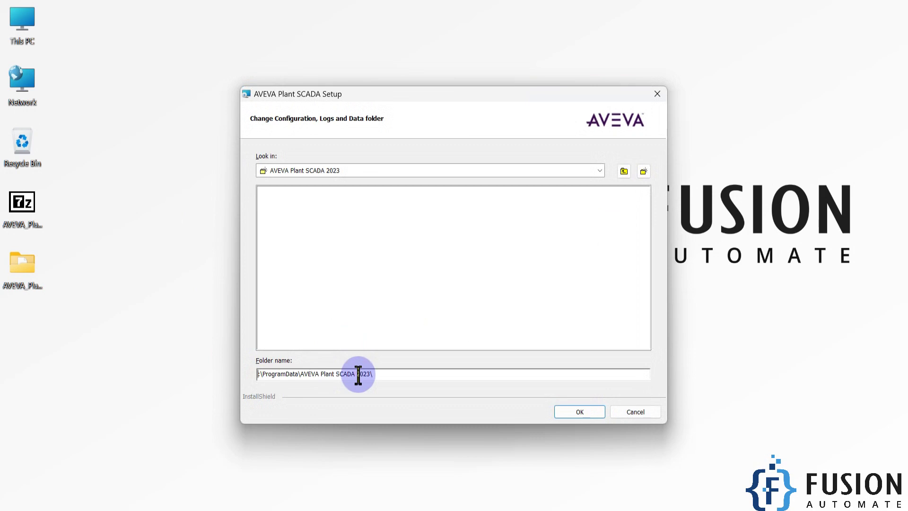
text(D)
click(580, 415)
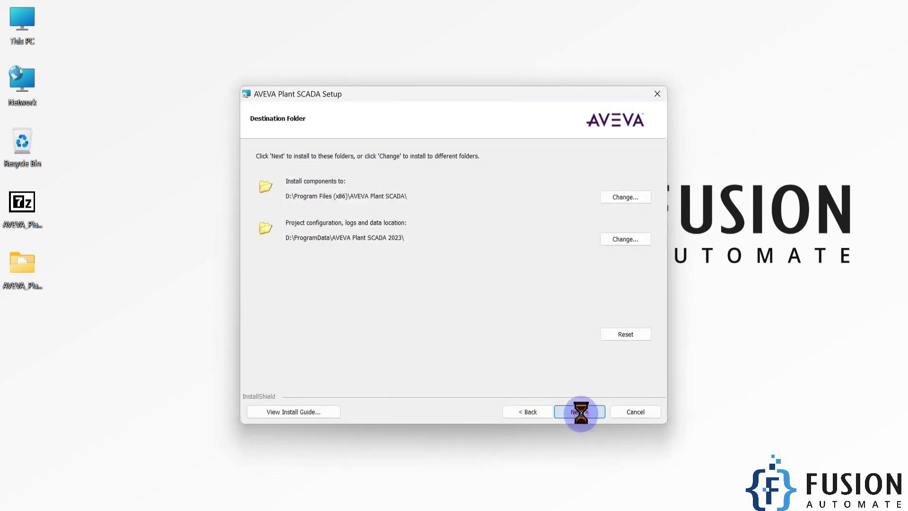
click(579, 412)
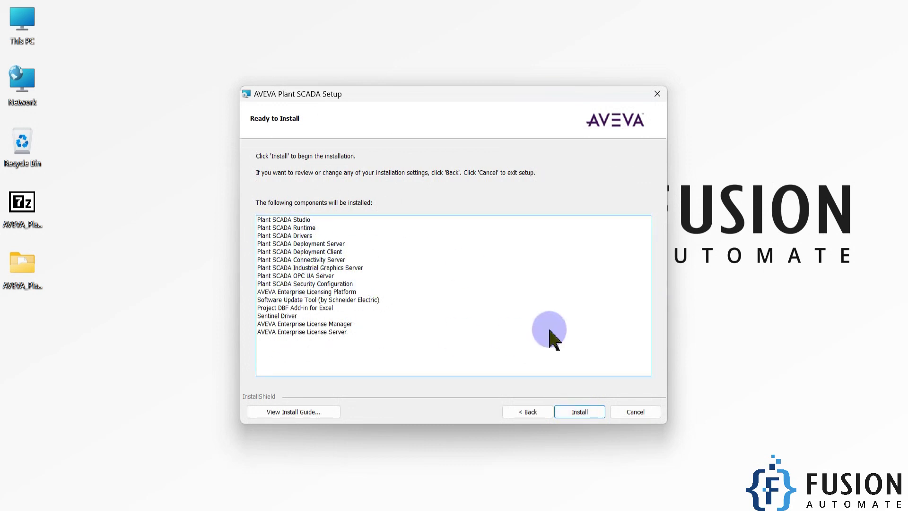
Step: Start installing the listed components from the Ready to Install page
click(580, 411)
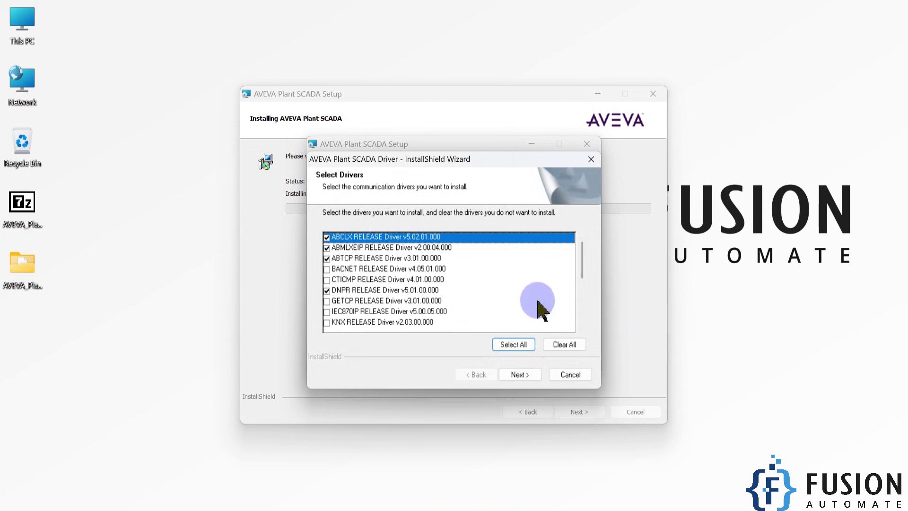
Step: Select all communication drivers and start copying the driver files
drag(581, 274, 583, 333)
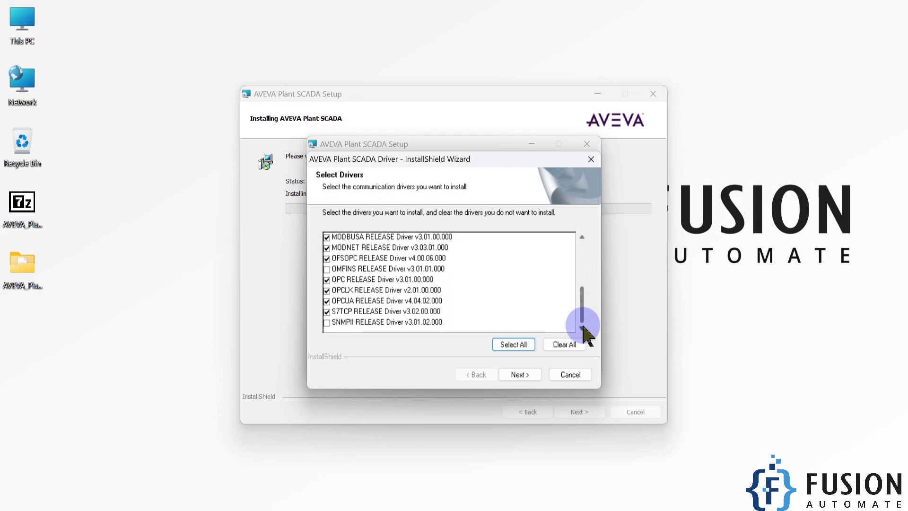
click(522, 345)
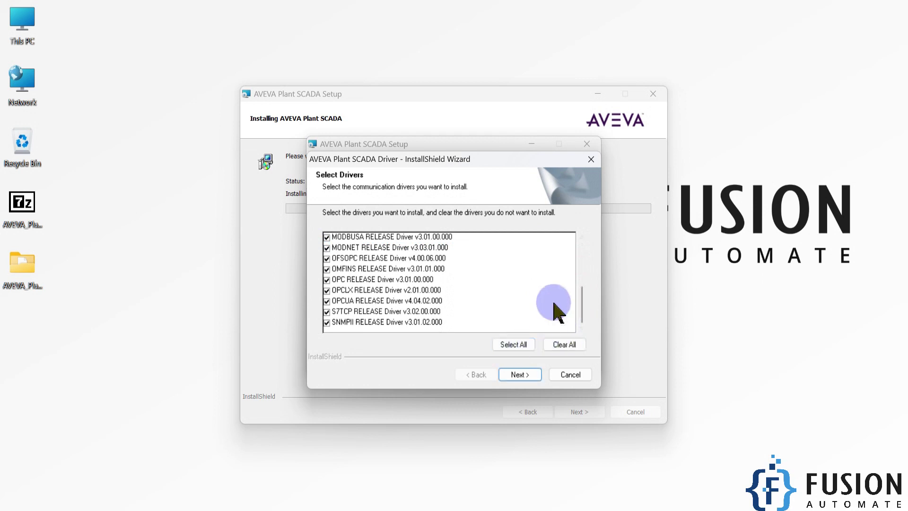
drag(583, 305, 587, 244)
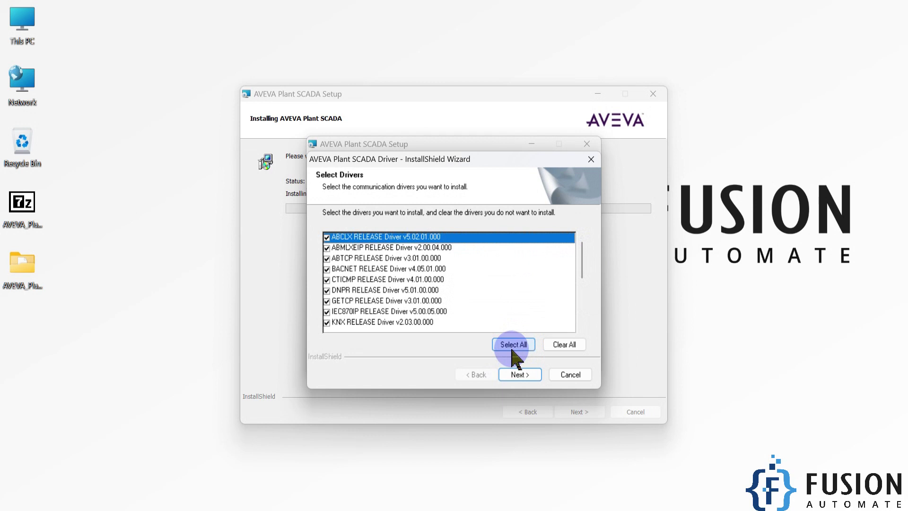
click(520, 375)
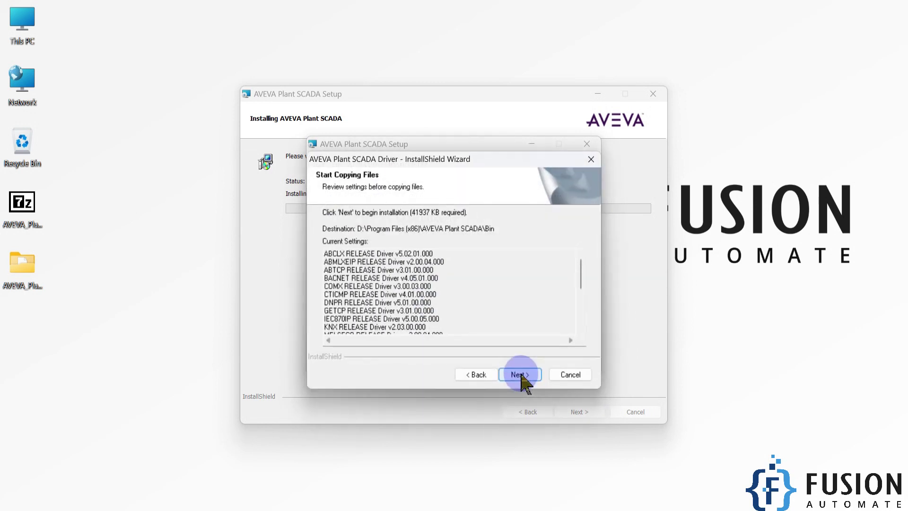
click(519, 377)
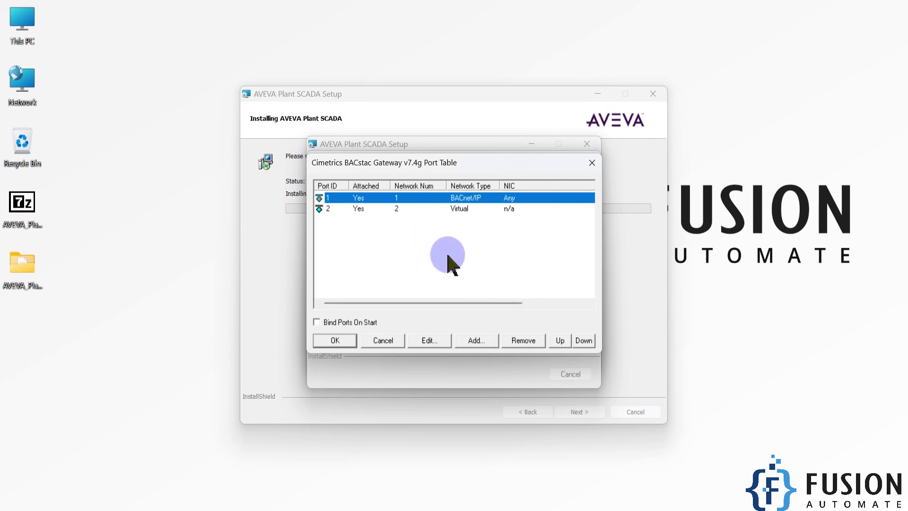
Step: Accept the Cimetrics BACstac Gateway port table with its BACnet/IP and Virtual ports
click(339, 341)
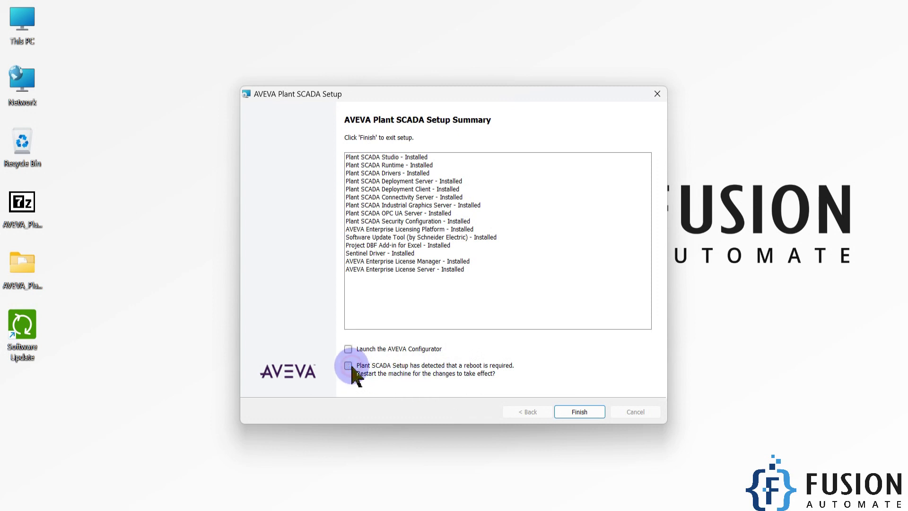
Step: Finish setup without rebooting and check the Start menu for the new AVEVA entries
click(581, 410)
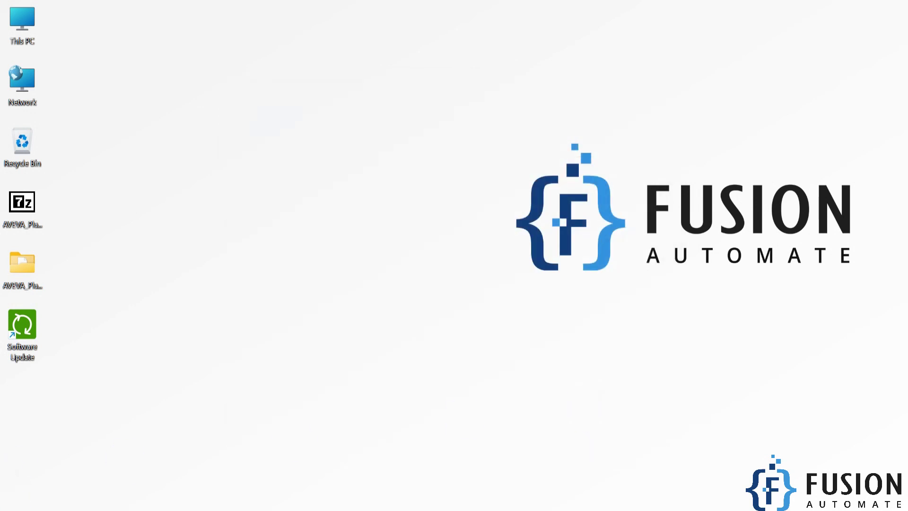
click(9, 501)
Step: Verify the AVEVA Plant SCADA app group under All apps, then select Exit Installer in setup
click(334, 124)
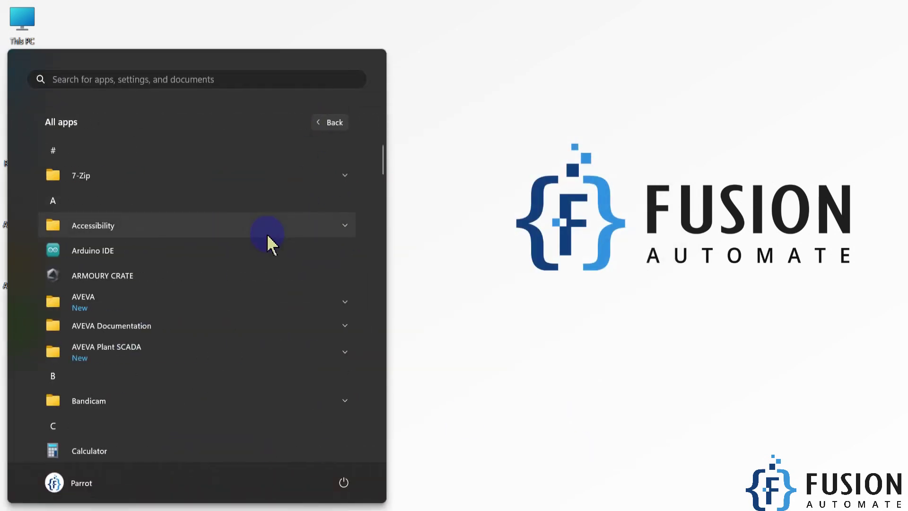
scroll(267, 239, down, 2)
click(142, 308)
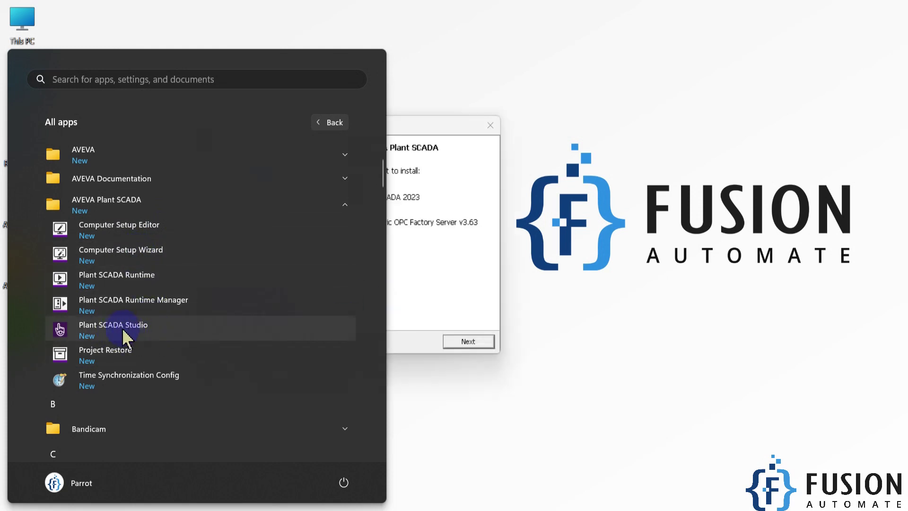
click(463, 304)
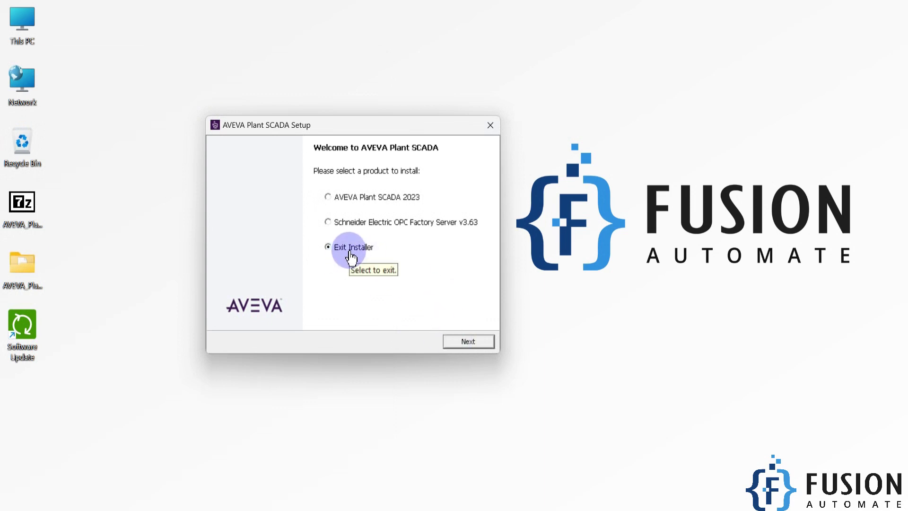
Step: Confirm Exit Installer with Next so the setup window closes to the desktop
click(469, 341)
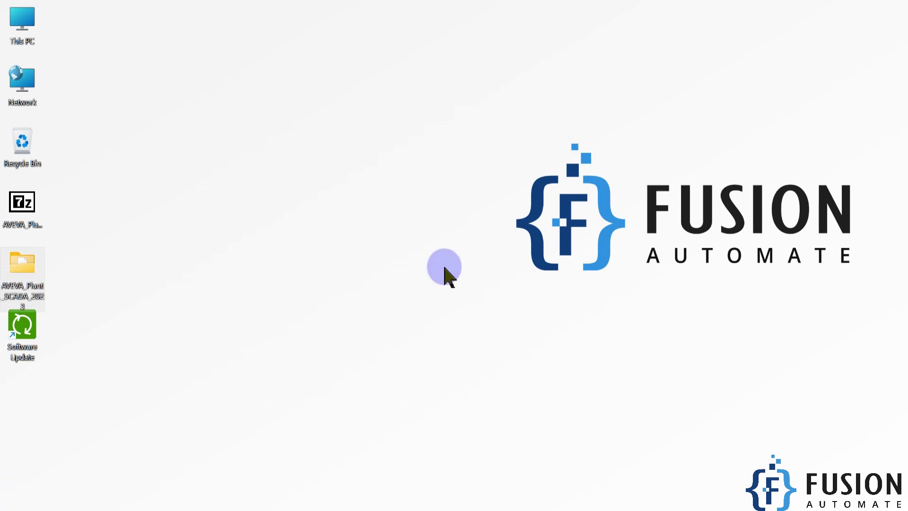